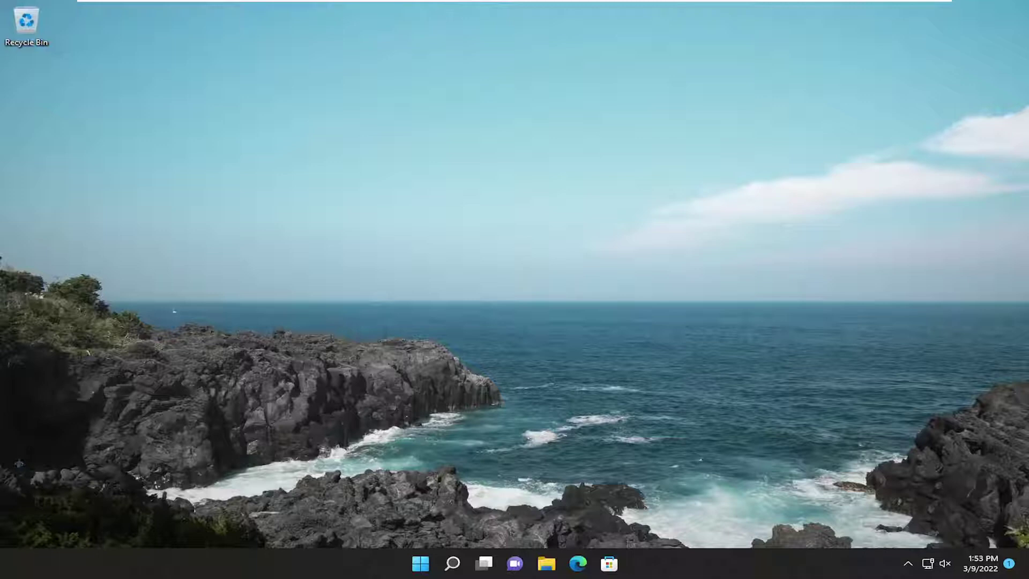
Search 'troubleshoot', open Troubleshoot settings, and show the Other troubleshooters list
left_click(446, 566)
type("troublesdh")
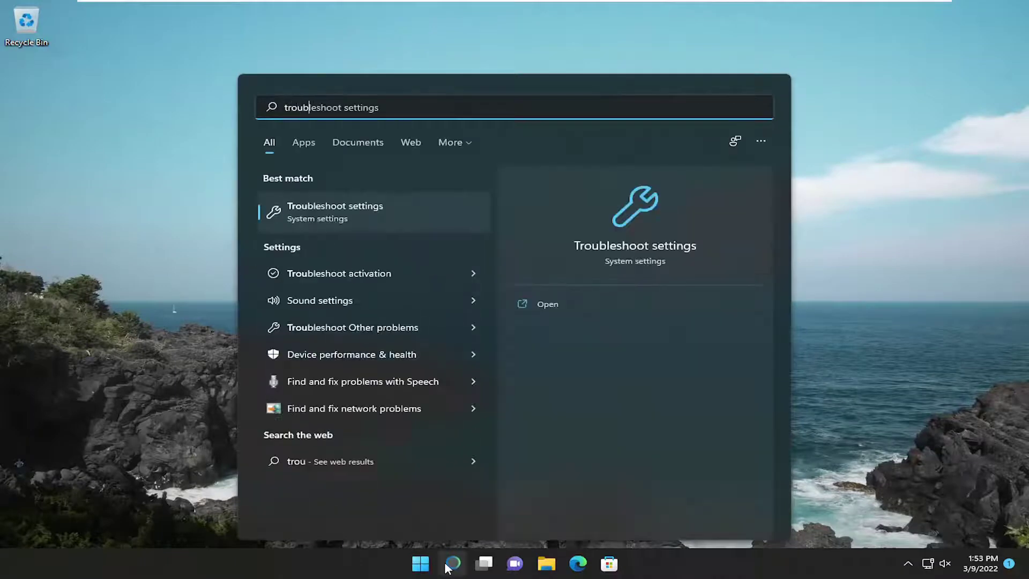
key("BackSpace")
key("BackSpace")
type("hoot")
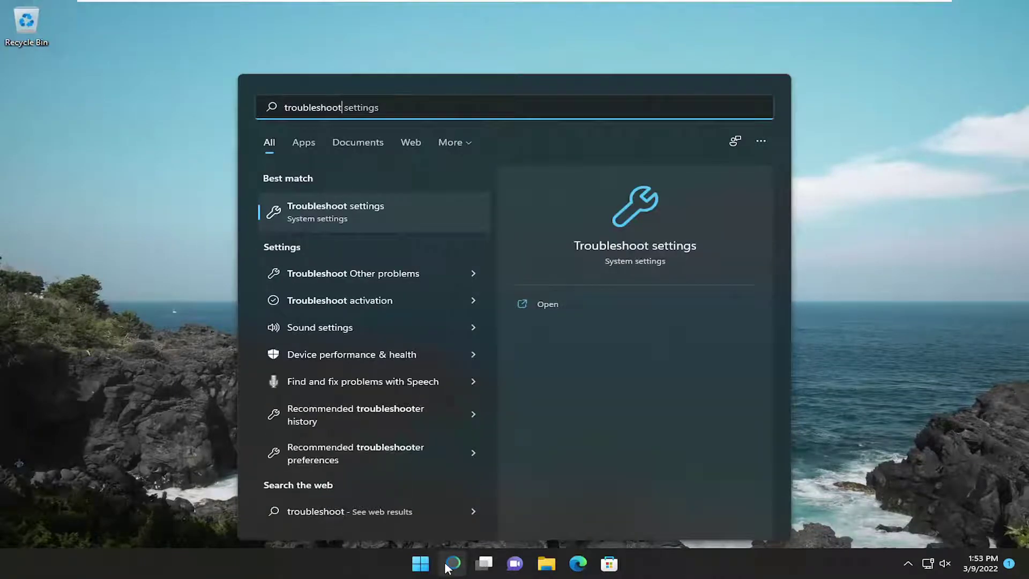
left_click(356, 216)
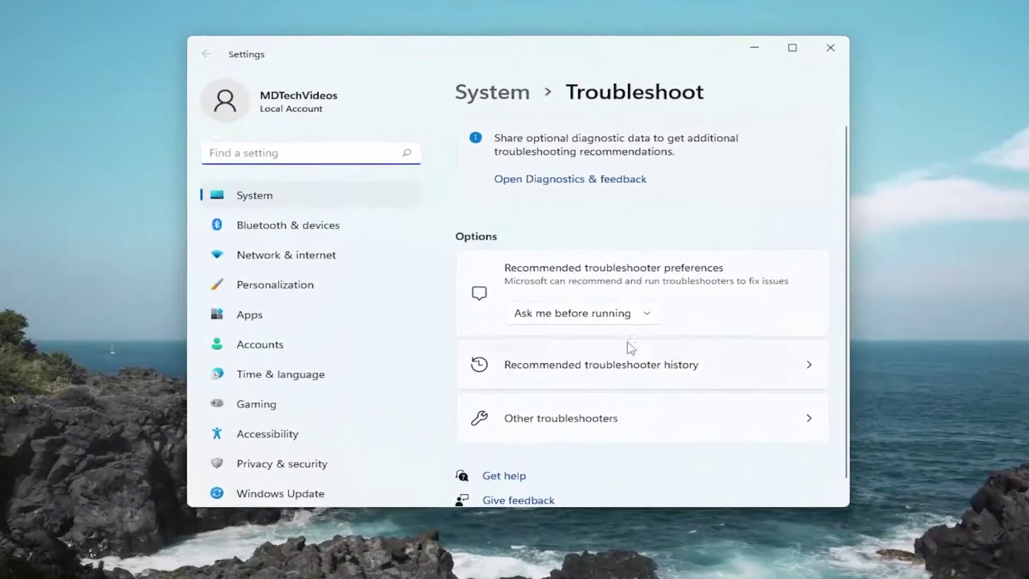
left_click(572, 424)
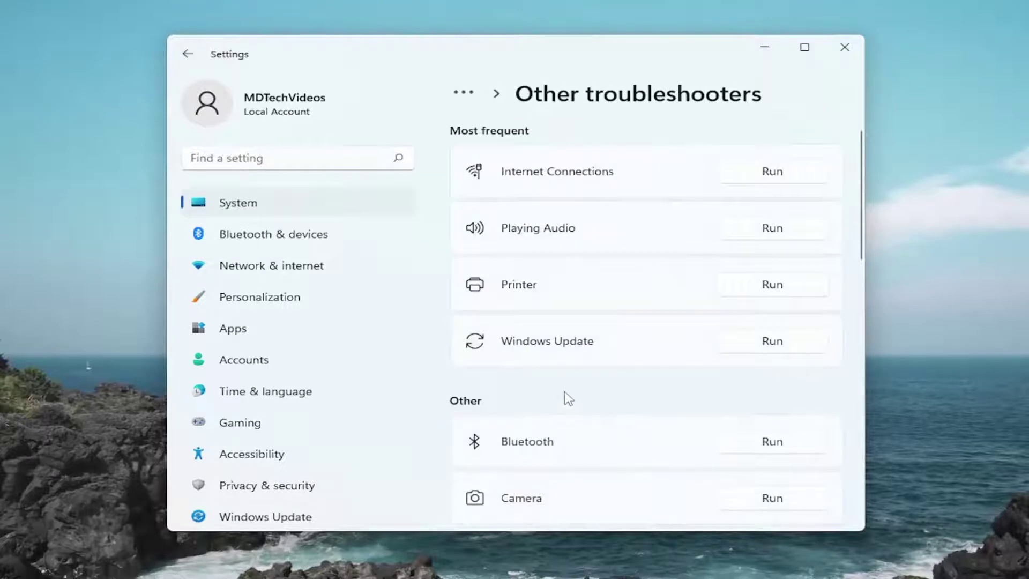
Run the Internet Connections troubleshooter on the internet connection, then close it
left_click(749, 170)
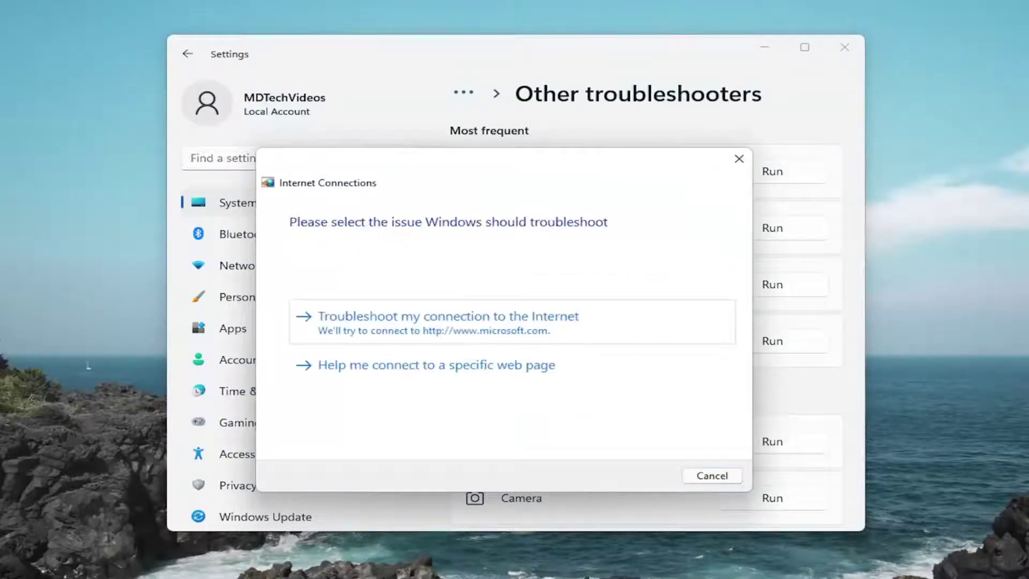
left_click(401, 321)
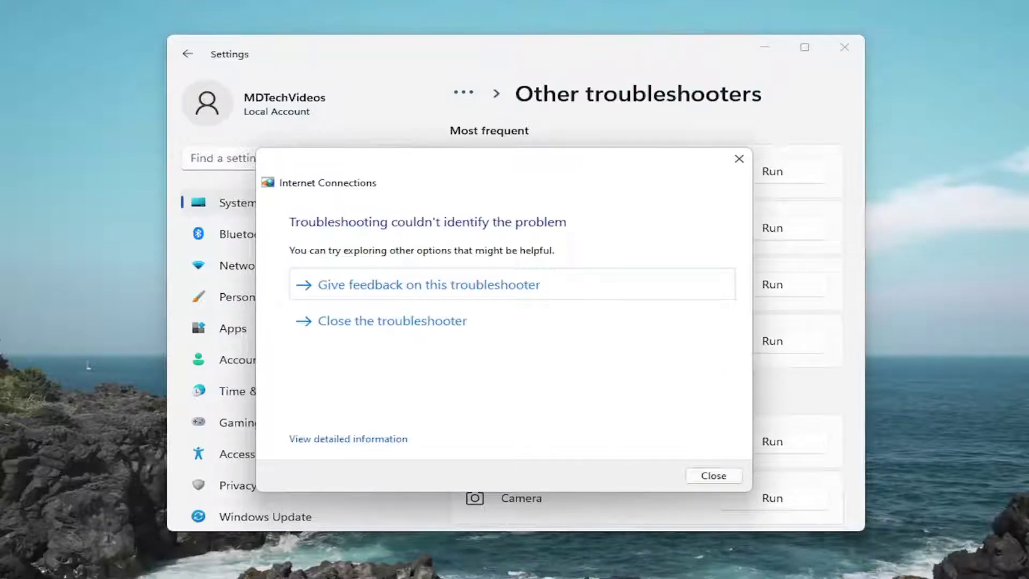
left_click(738, 158)
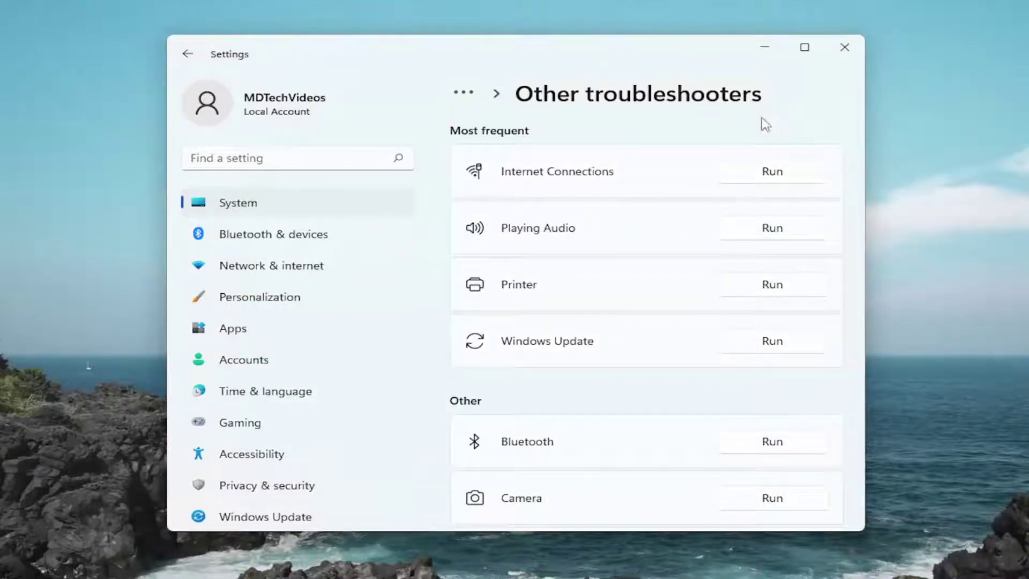
Run the Network Adapter troubleshooter on Ethernet0 and close it after no problem is found
scroll(751, 220, "down", 5)
scroll(581, 386, "down", 1)
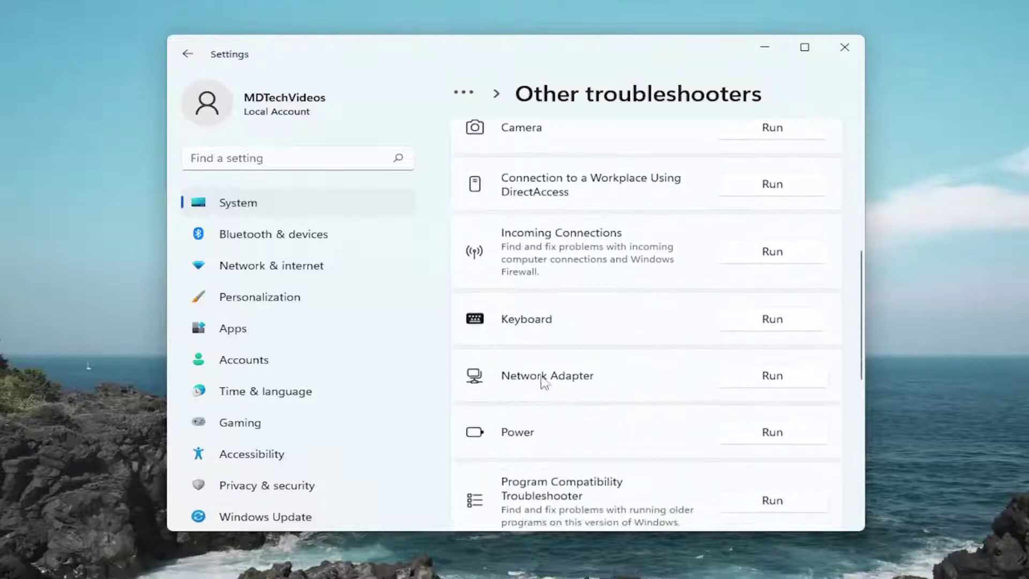
left_click(773, 377)
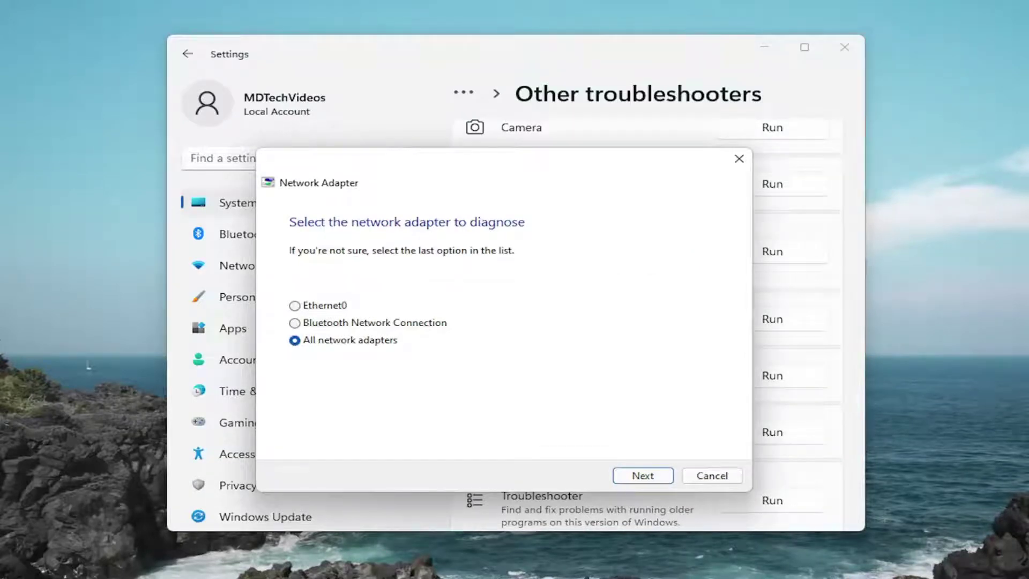
left_click(333, 308)
left_click(641, 474)
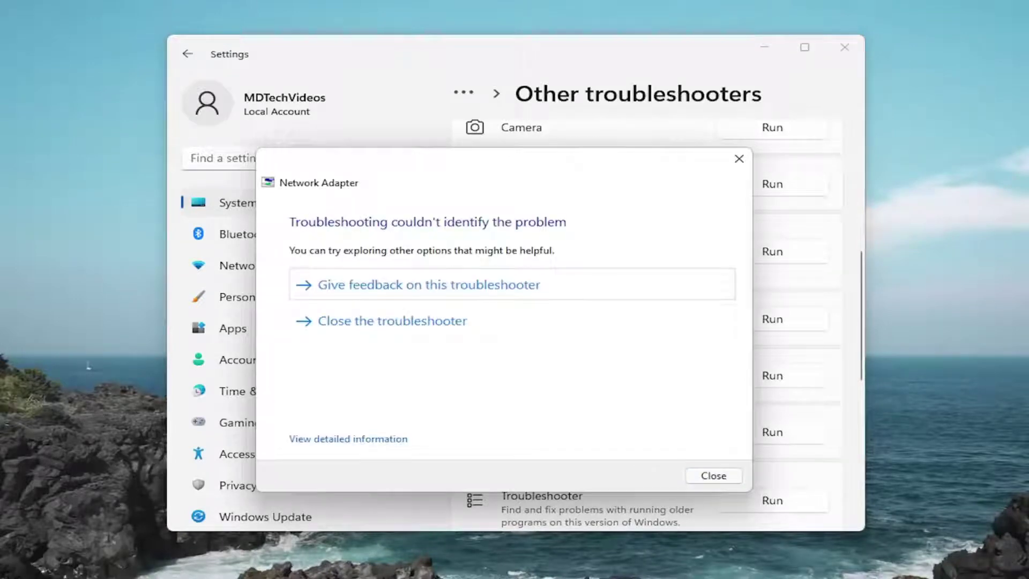
left_click(714, 478)
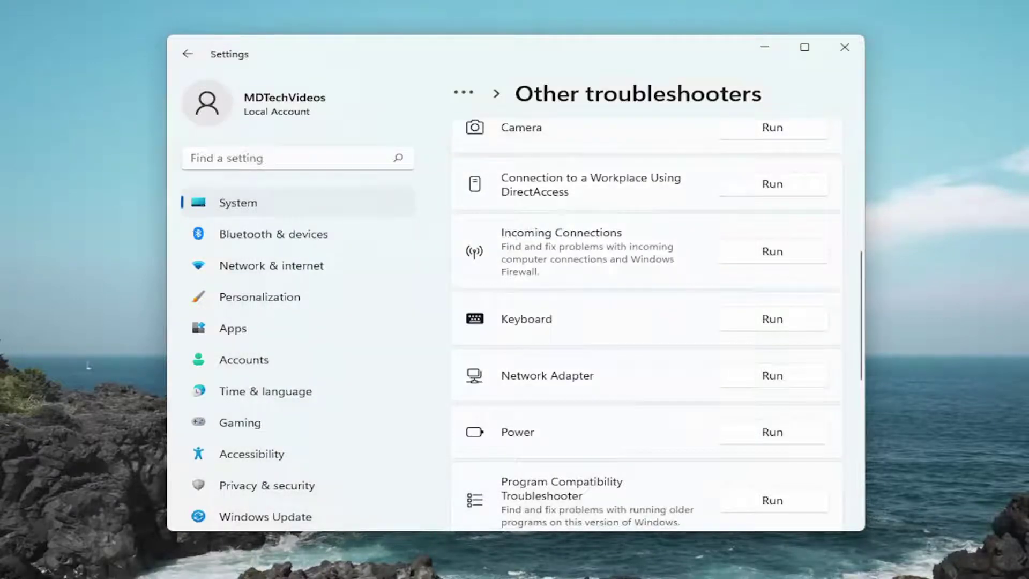
Close Settings, launch Device Manager via search, and expand Network adapters
left_click(844, 47)
key("super+s")
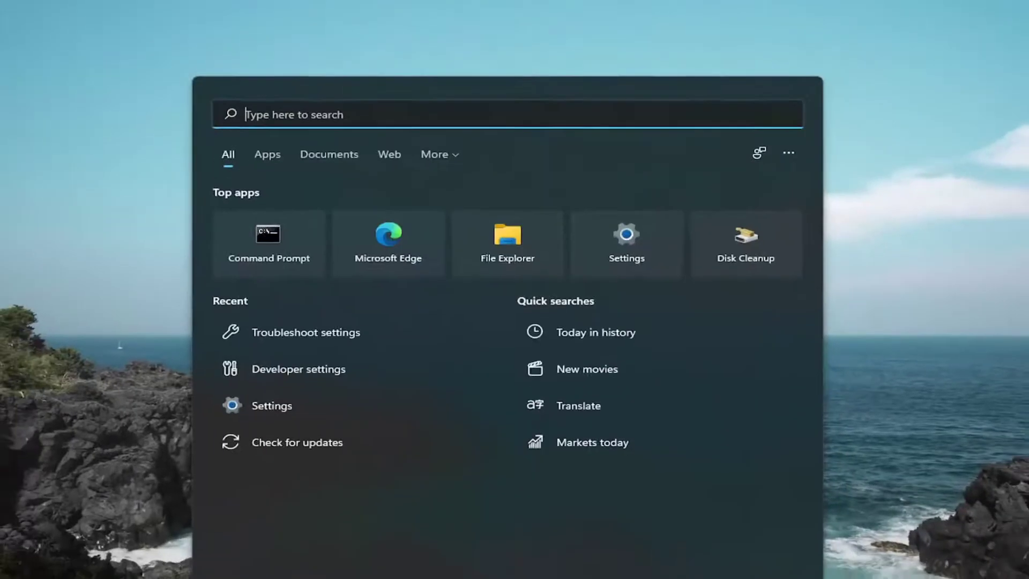
type("device manager")
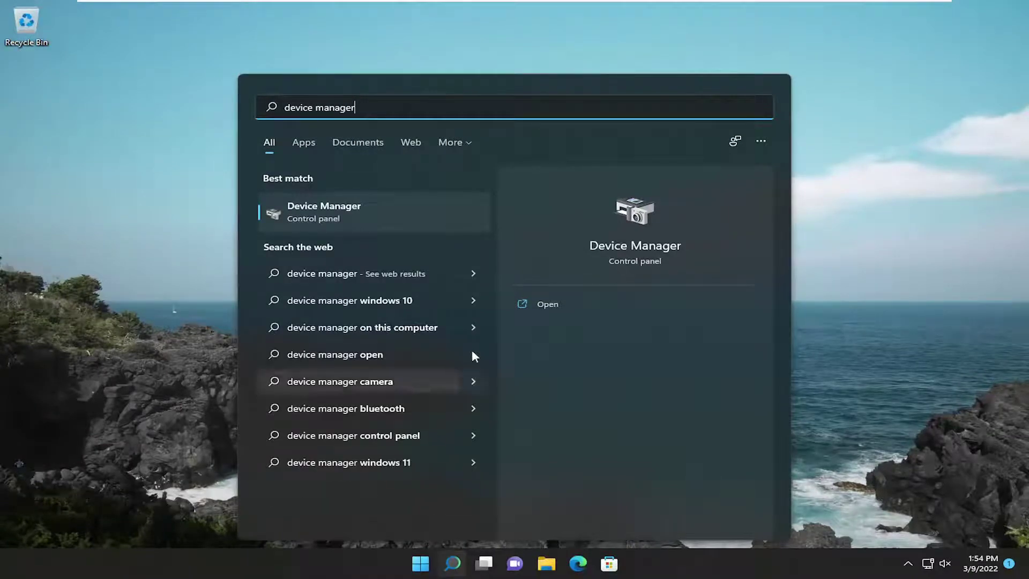
left_click(378, 208)
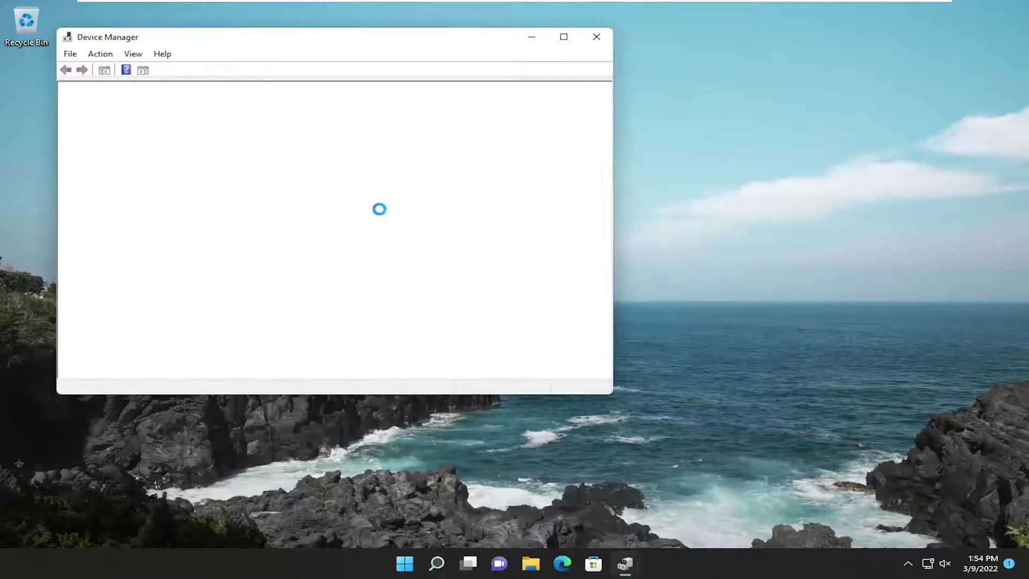
left_click_drag(340, 30, 551, 65)
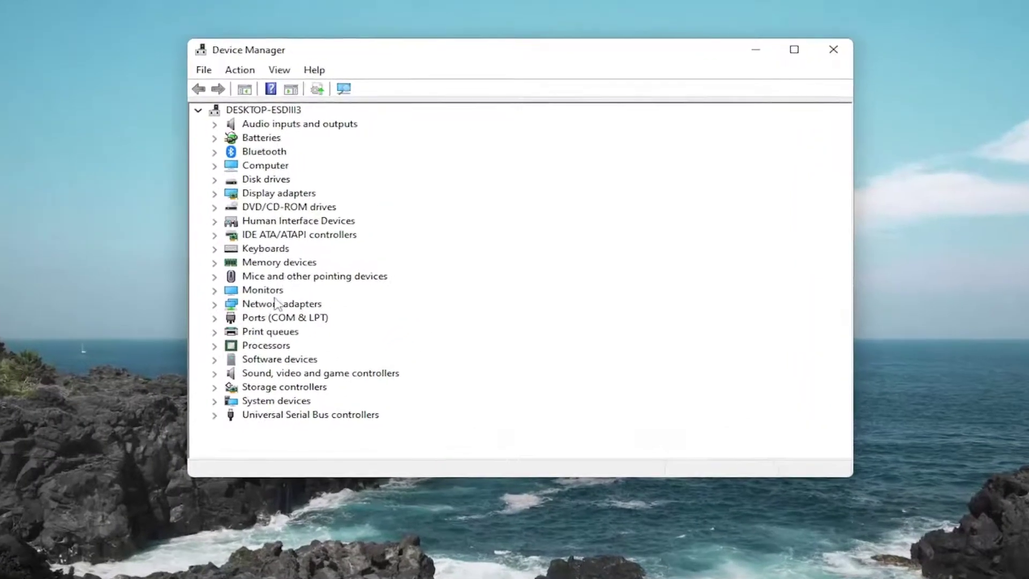
double_click(276, 304)
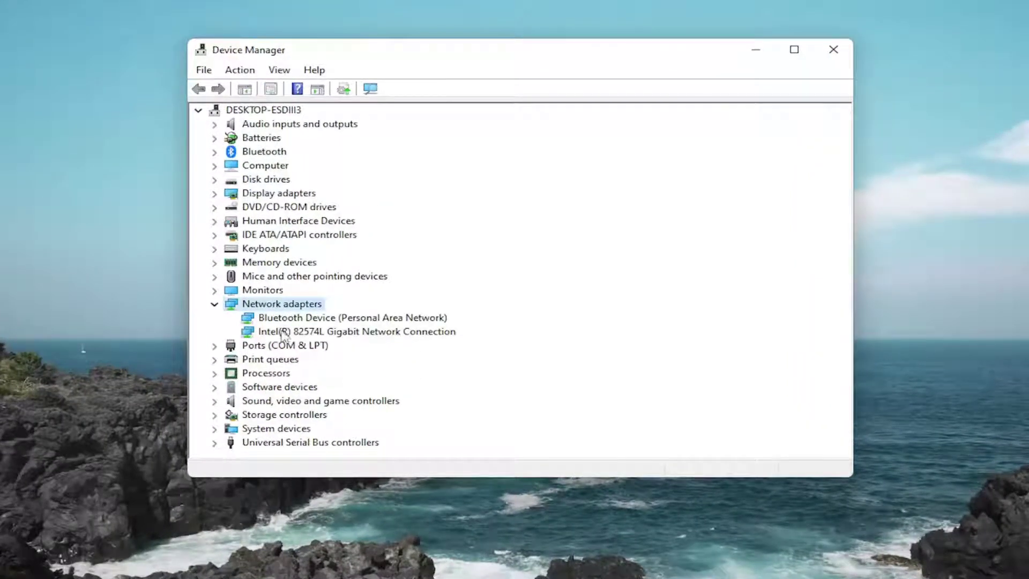
Search automatically for an updated Intel(R) 82574L Gigabit Network Connection driver, then close the window
left_click(283, 334)
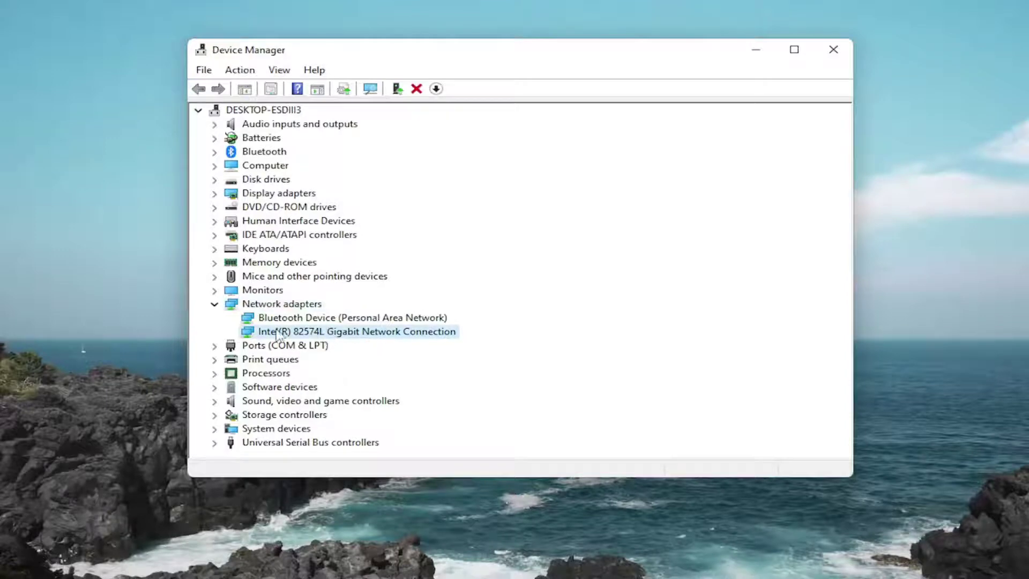
right_click(301, 336)
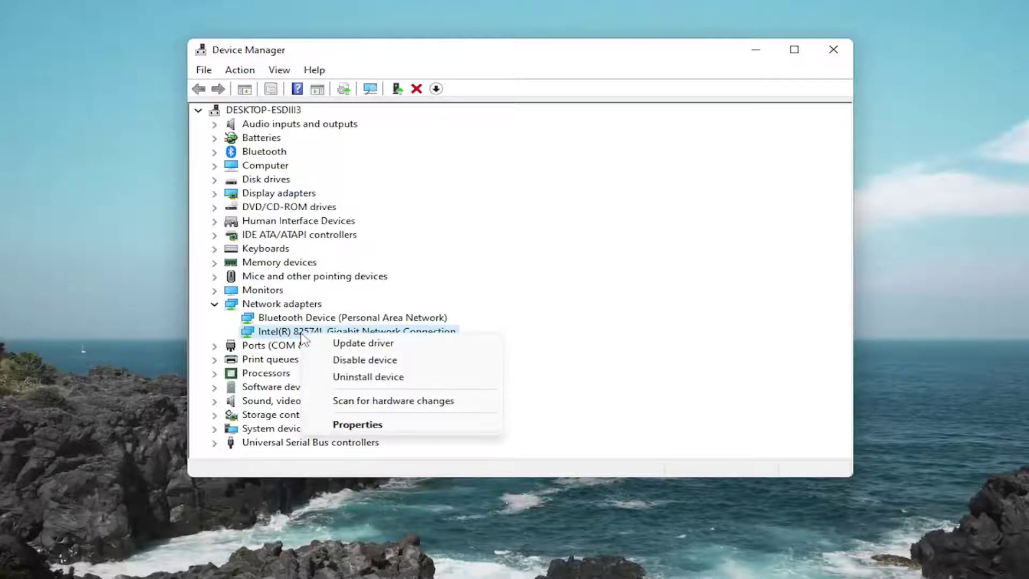
left_click(362, 345)
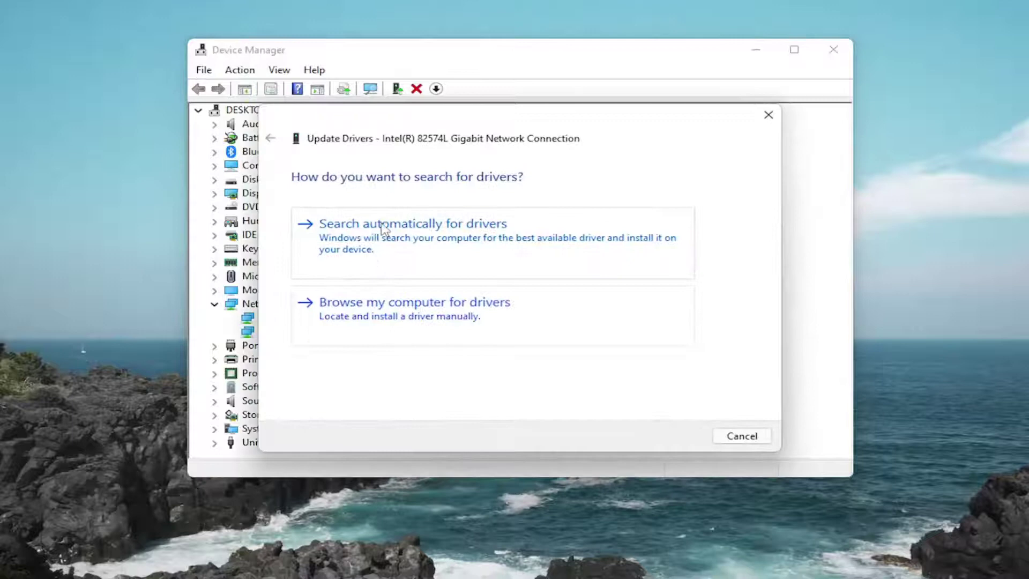
left_click(476, 228)
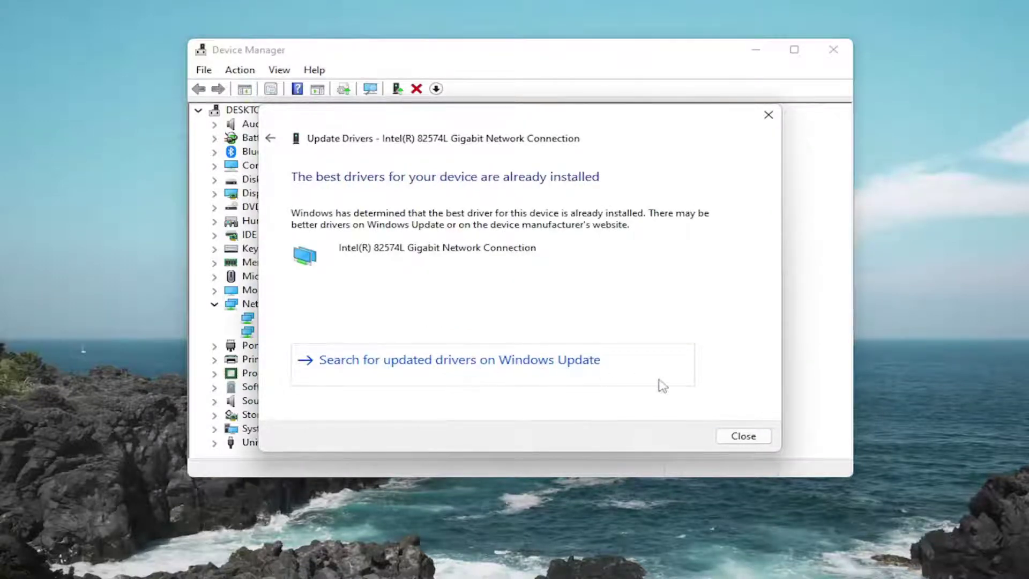
left_click(768, 434)
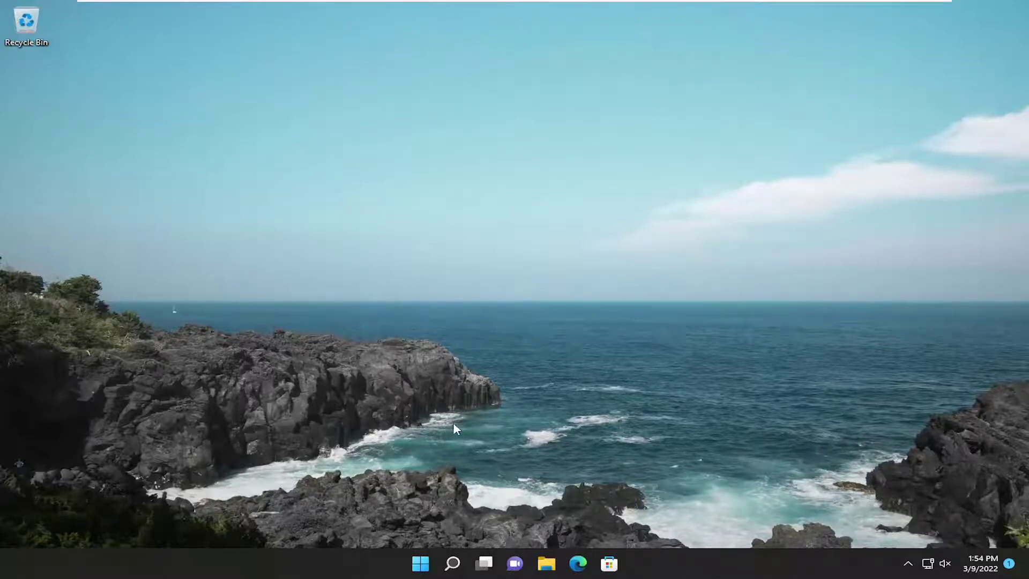
Search for 'settings' and launch the Settings app from the results
mouse_move(446, 563)
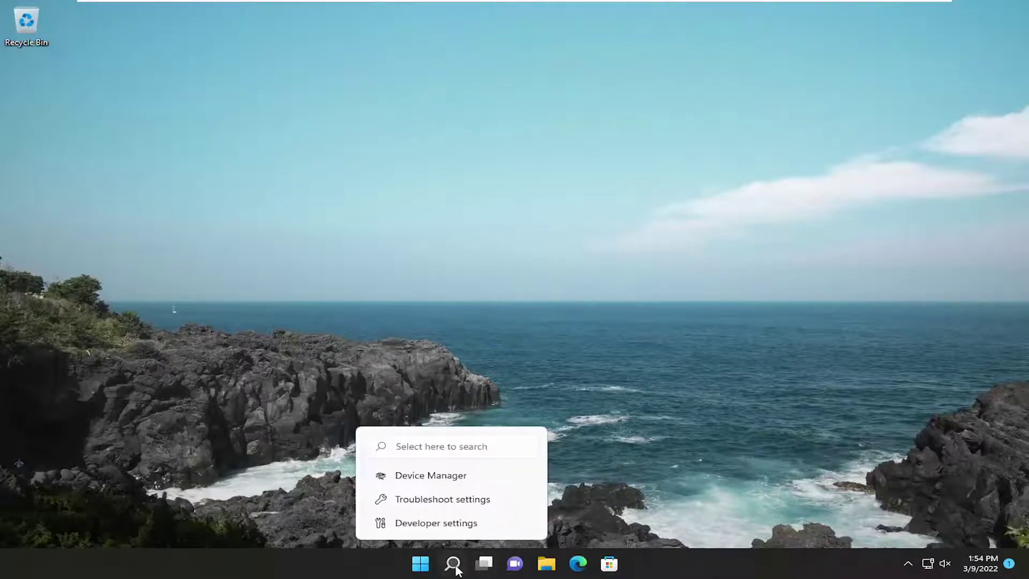
left_click(452, 565)
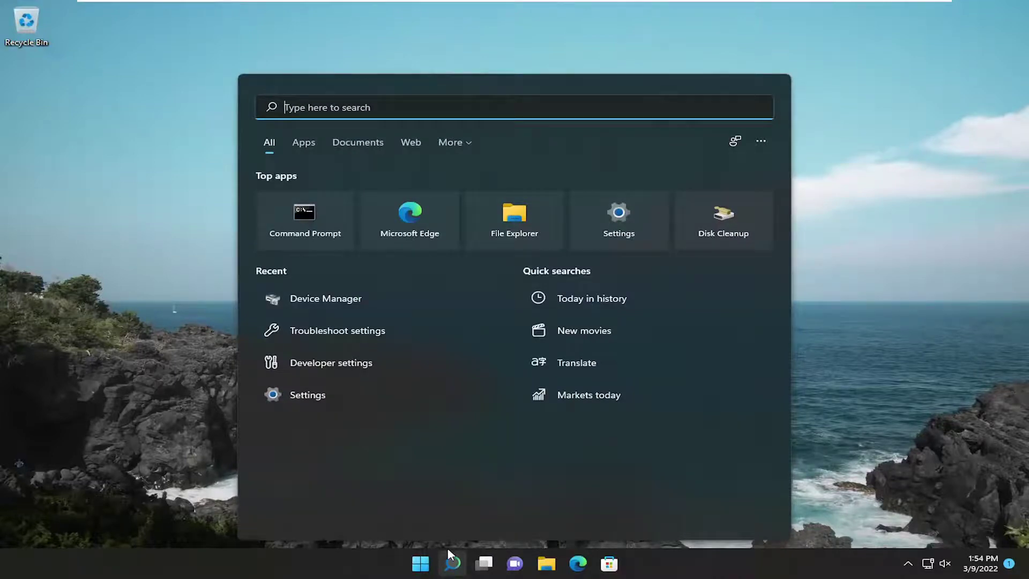
type("reset n")
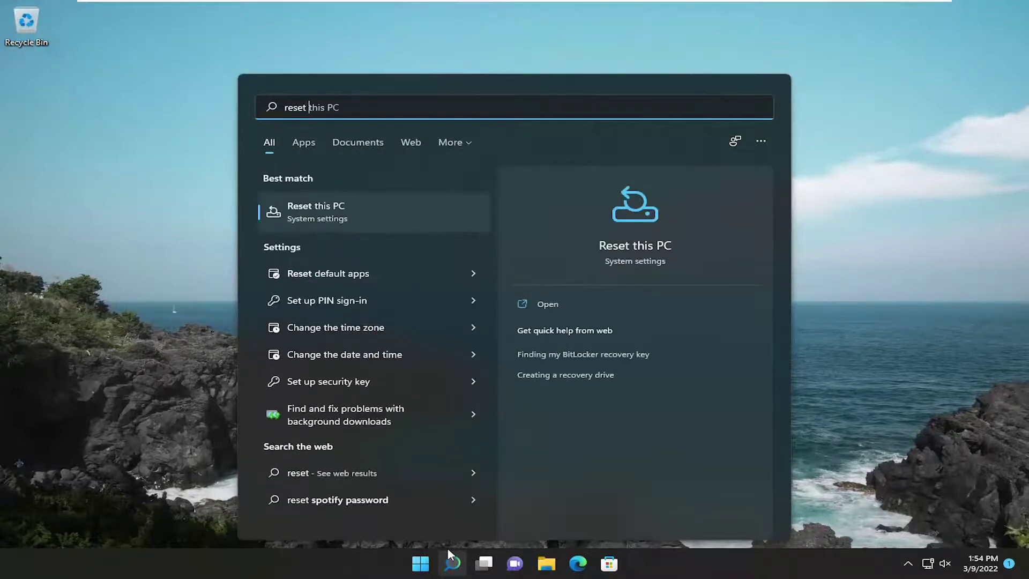
key("BackSpace")
key("BackSpace")
key("BackSpace")
key("BackSpace")
key("BackSpace")
key("BackSpace")
key("BackSpace")
type("settings")
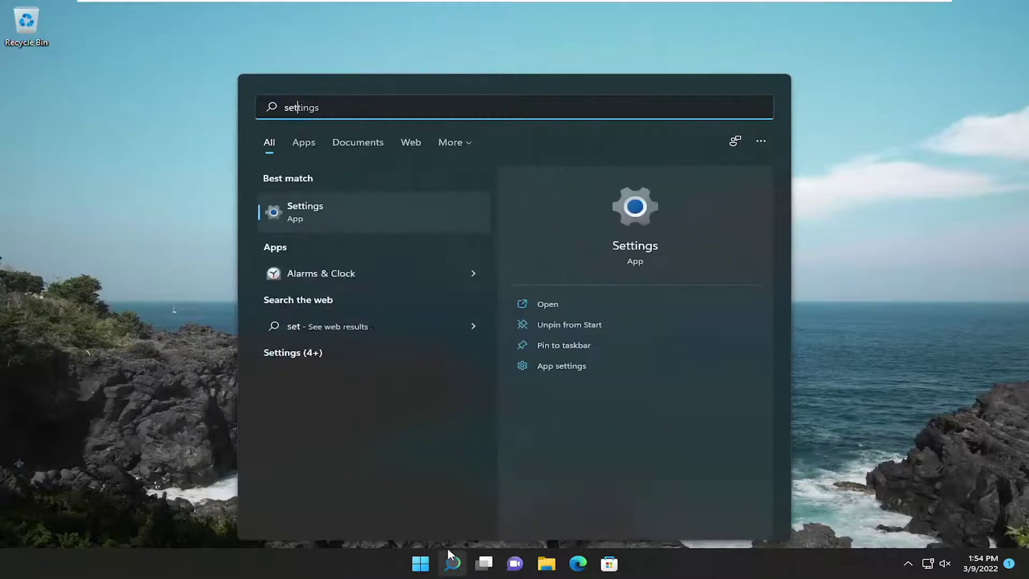
left_click(324, 211)
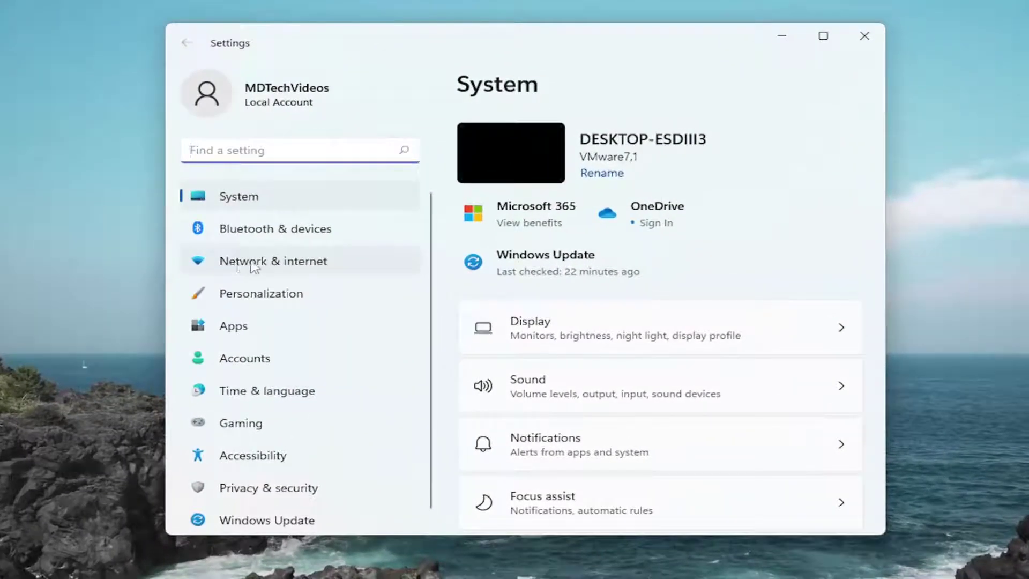
Go to Network & internet > Advanced network settings > Network reset
left_click(271, 262)
scroll(681, 317, "down", 3)
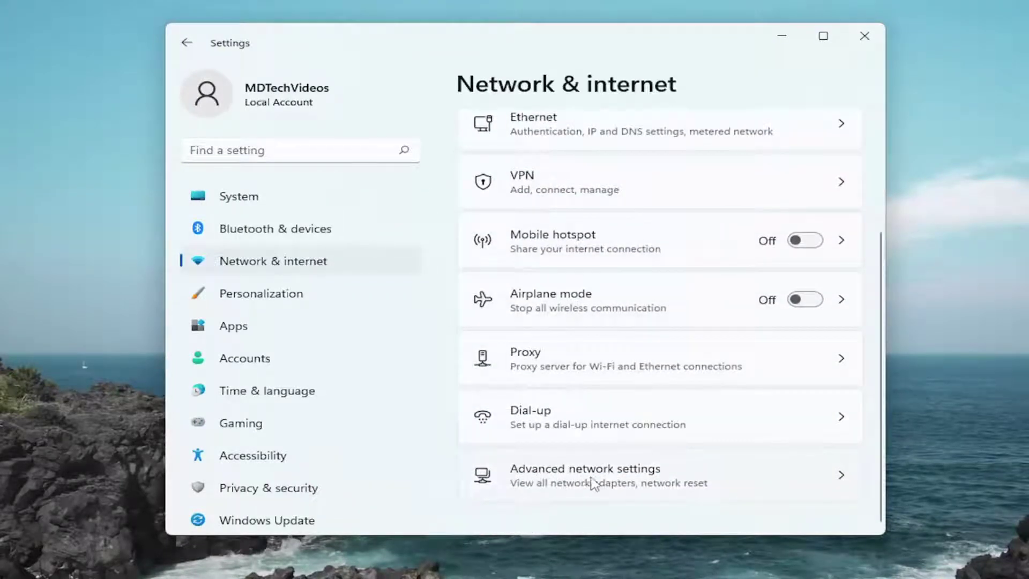
left_click(648, 479)
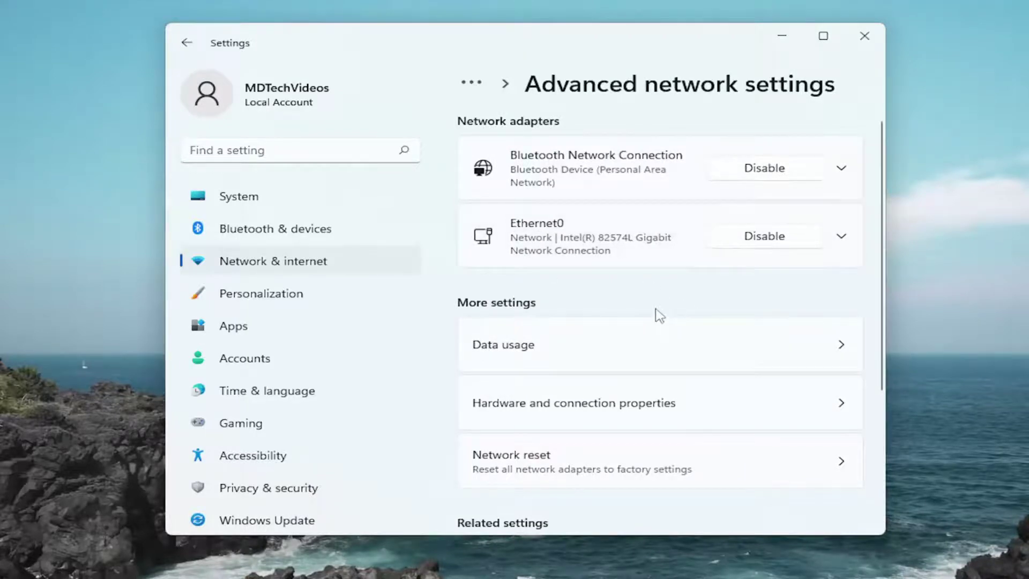
scroll(658, 315, "down", 1)
scroll(654, 316, "up", 1)
scroll(658, 315, "down", 3)
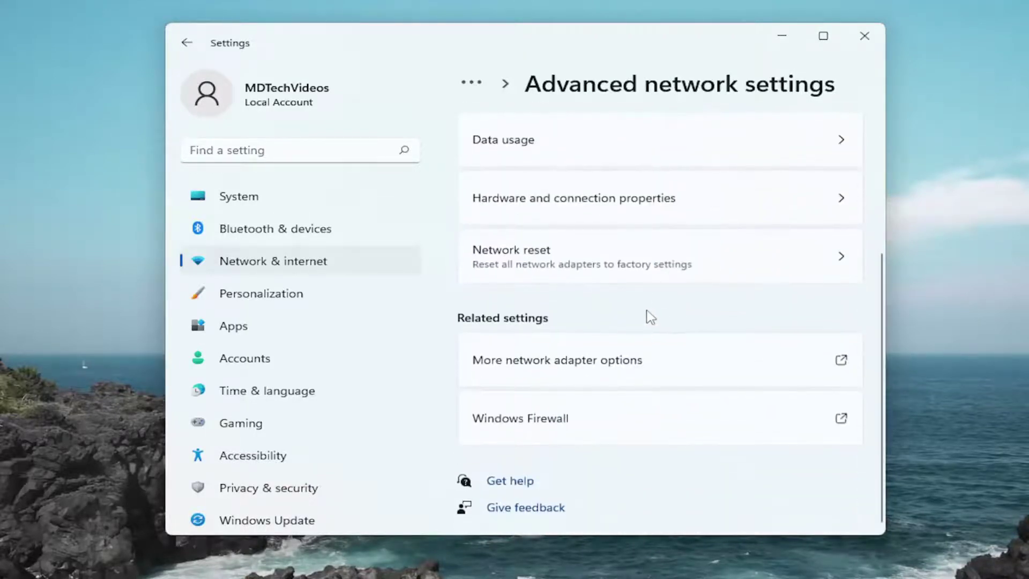
scroll(650, 317, "up", 2)
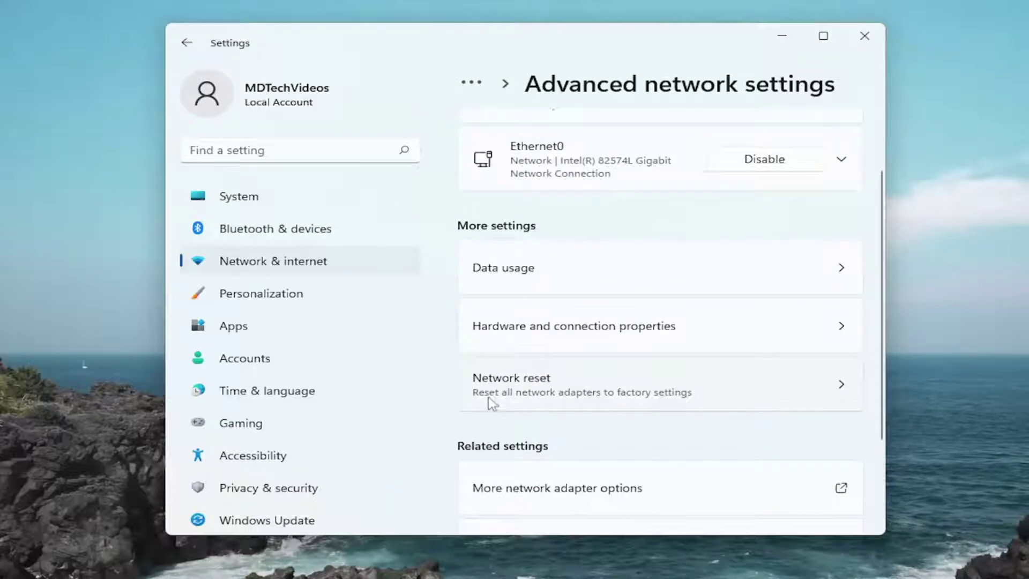
left_click(681, 403)
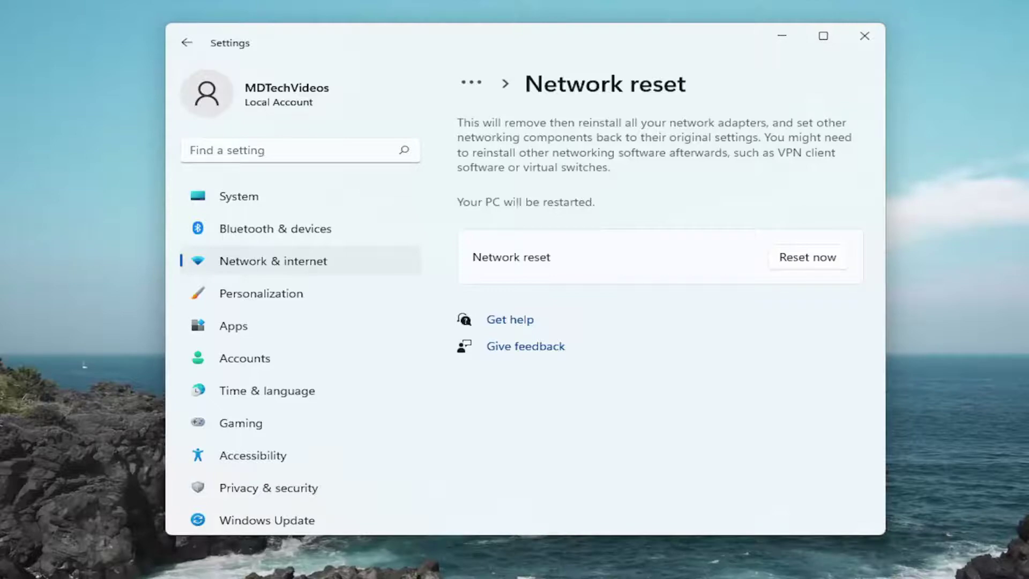
Confirm Reset now, dismiss the five-minute sign-out notice, and close Settings
left_click(809, 260)
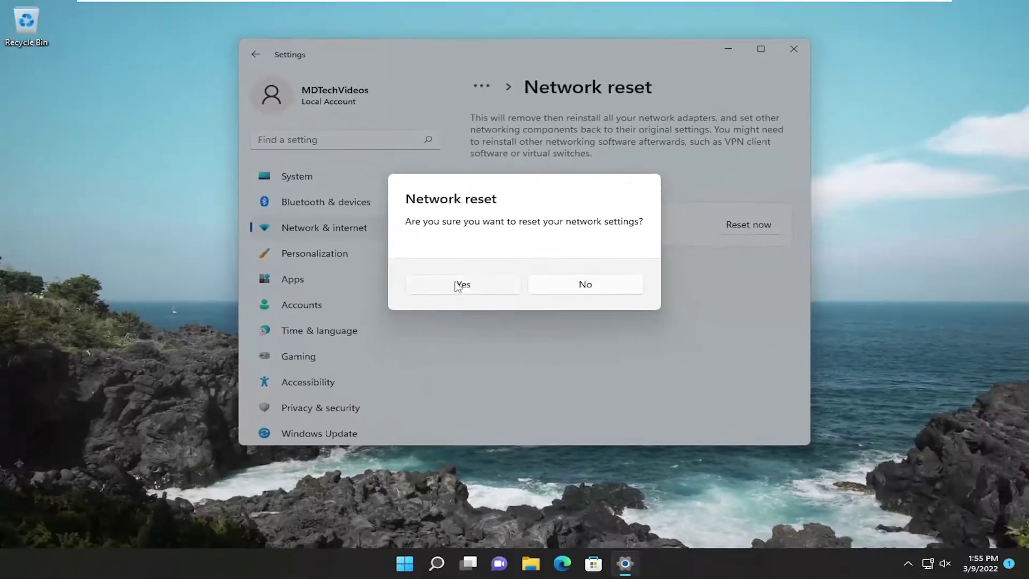
left_click(456, 298)
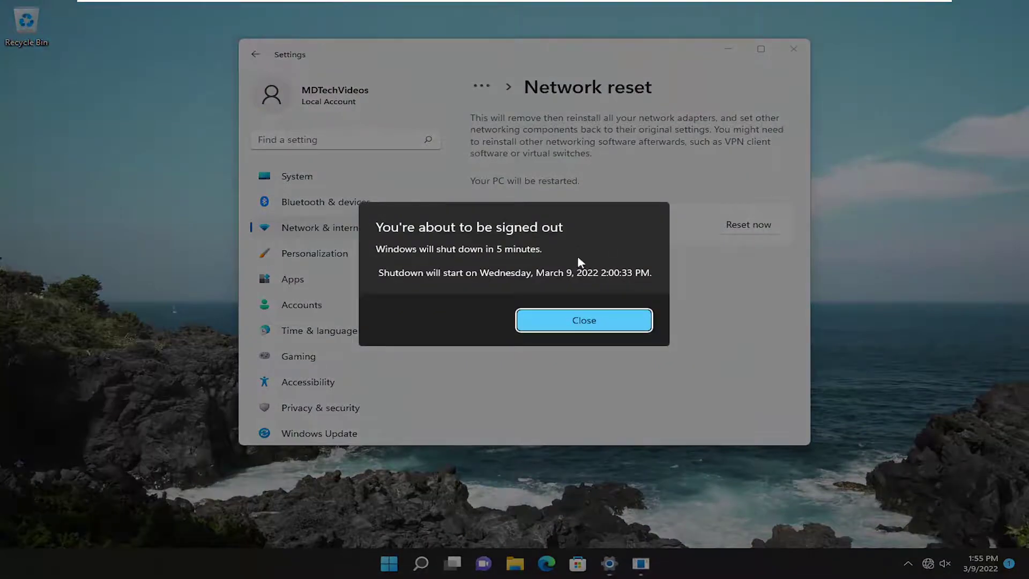
left_click(581, 319)
left_click(793, 48)
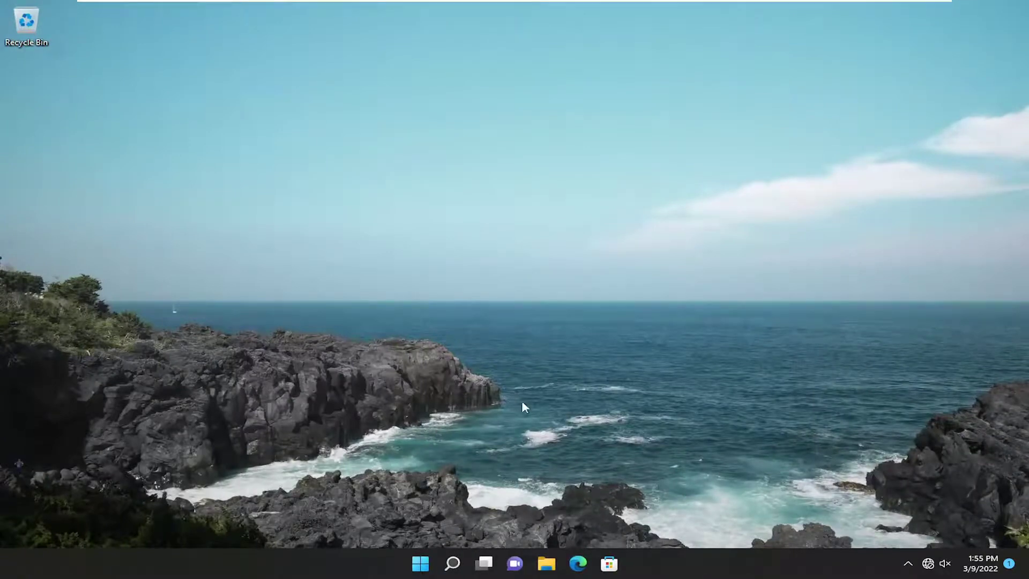
Open the Start power-user menu to show the Shut down or sign out choices
right_click(422, 562)
mouse_move(401, 511)
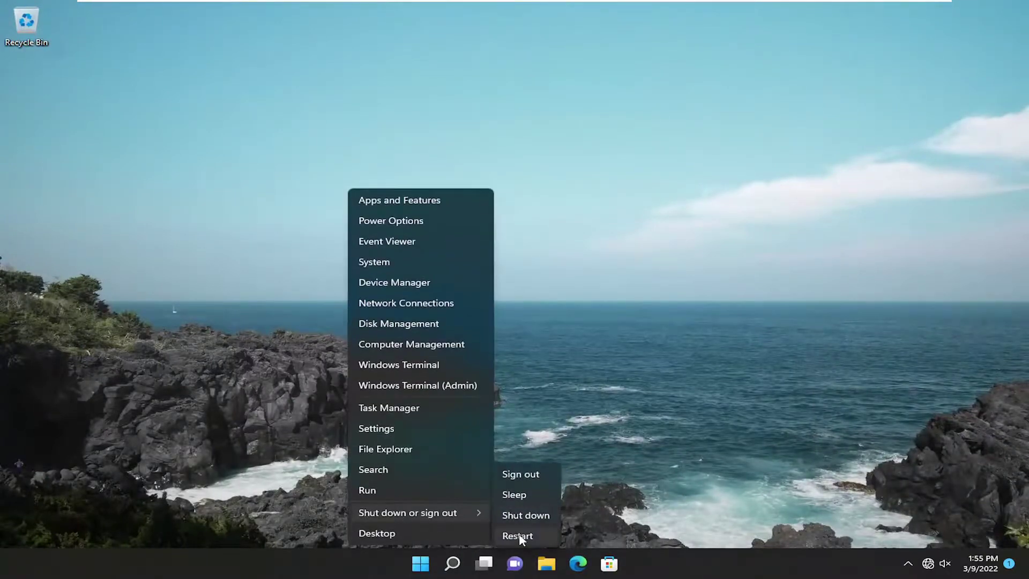